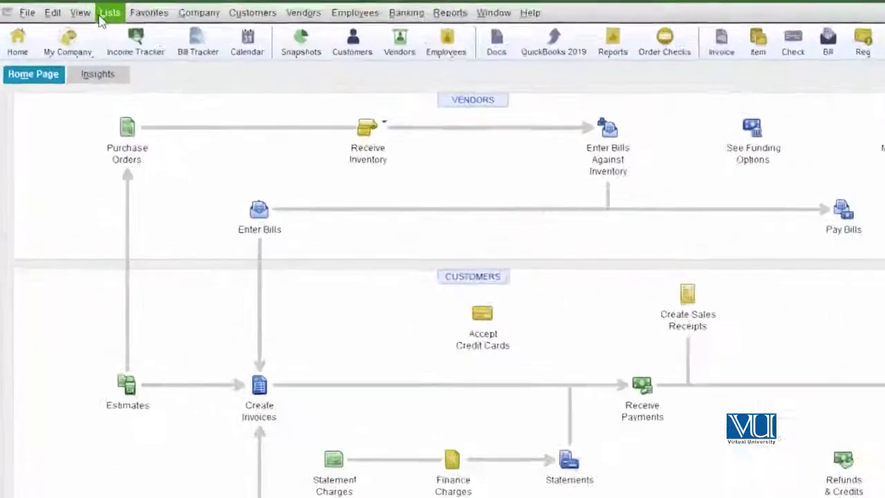
Step: Find the sales rep list empty, then start invoice 1102 and see only < Add New > under Rep
left_click(68, 18)
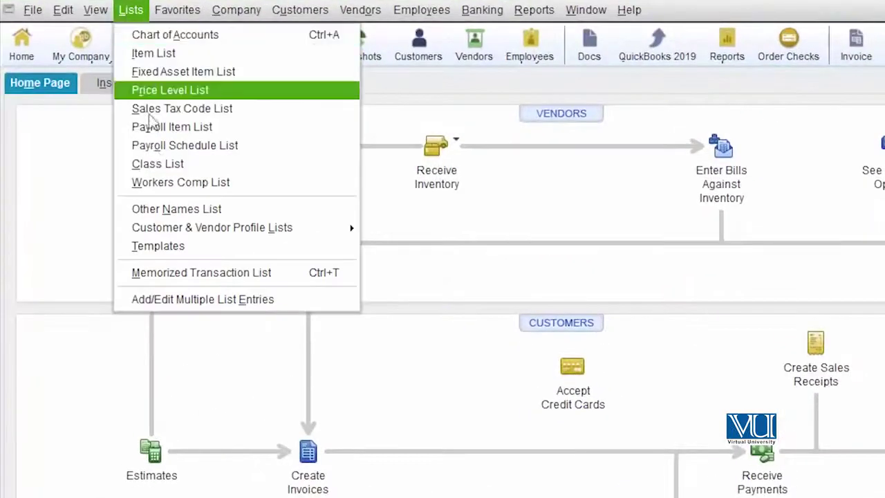
mouse_move(84, 134)
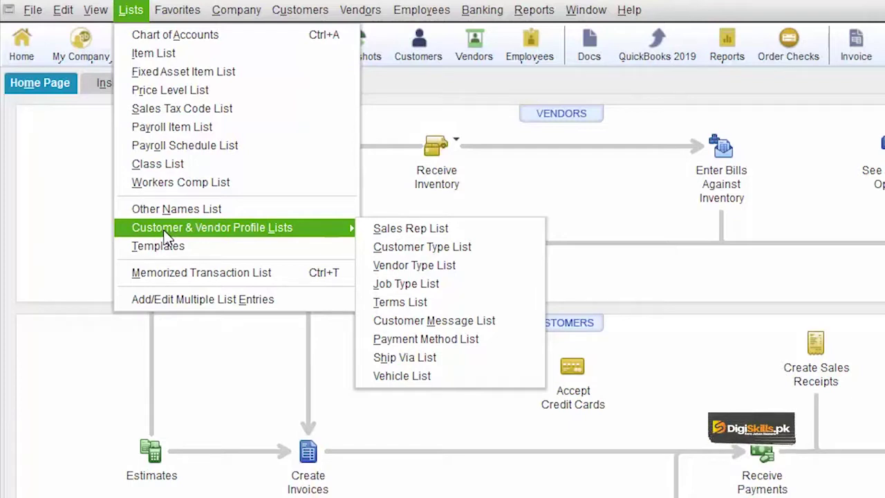
left_click(515, 233)
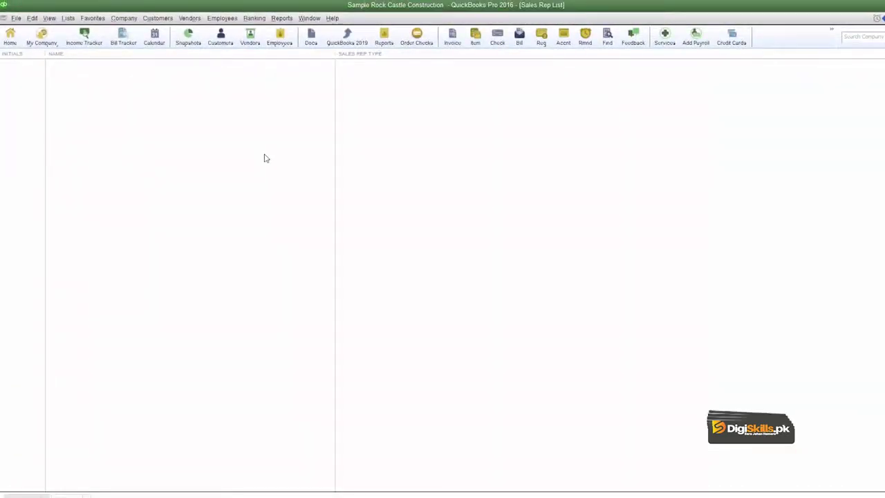
key("Escape")
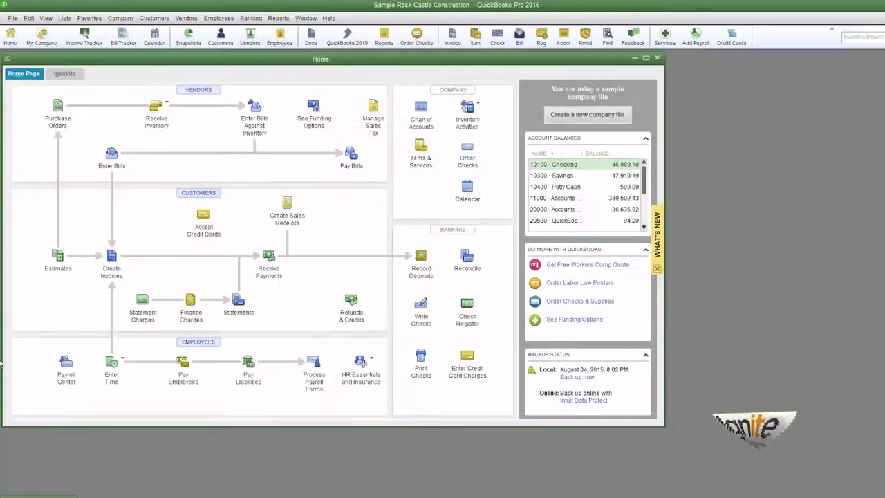
left_click(111, 266)
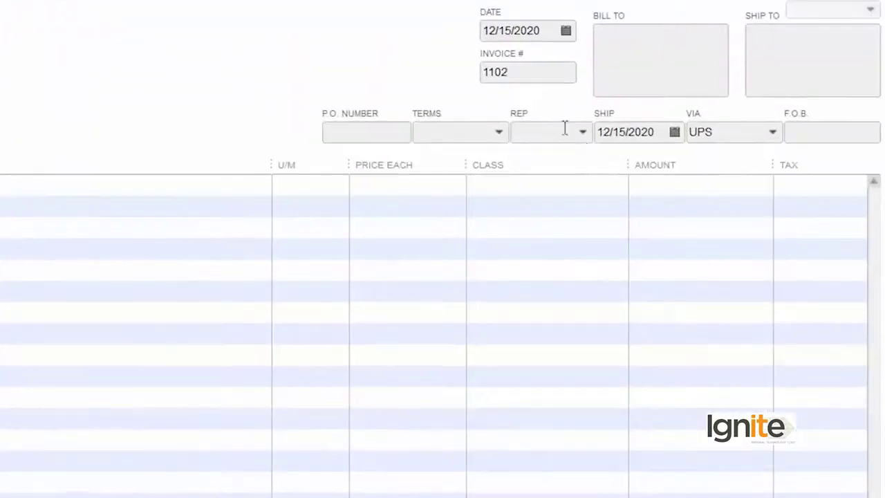
left_click(582, 132)
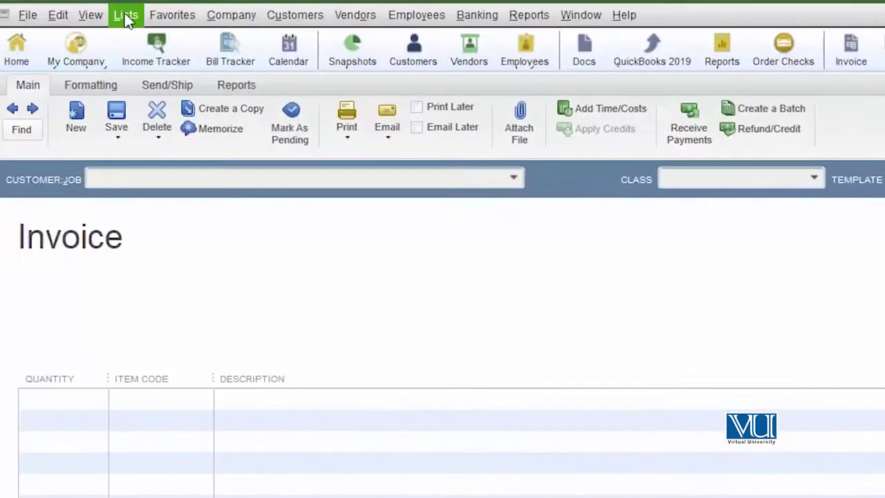
Step: Bring up the still-empty Sales Rep List from Customer & Vendor Profile Lists
left_click(126, 16)
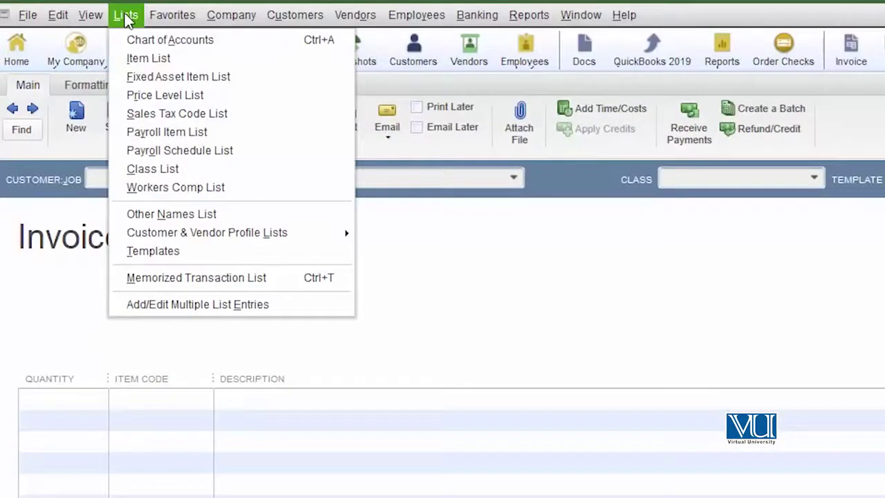
mouse_move(184, 242)
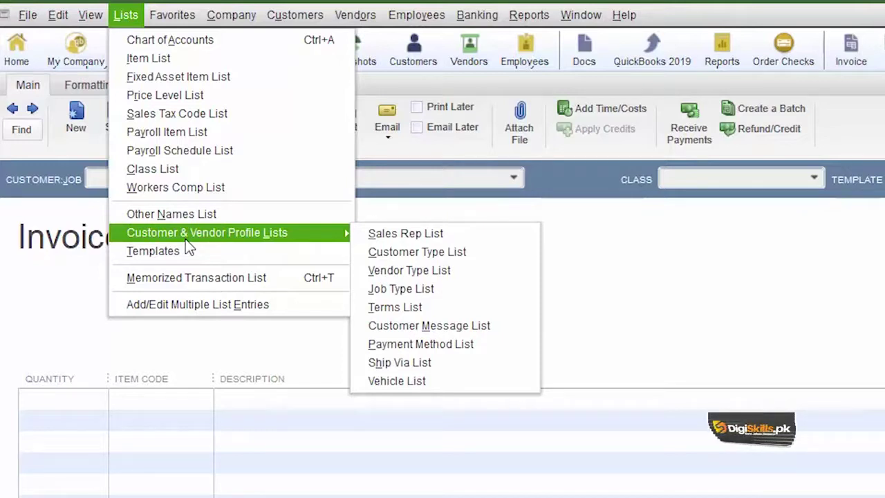
left_click(462, 241)
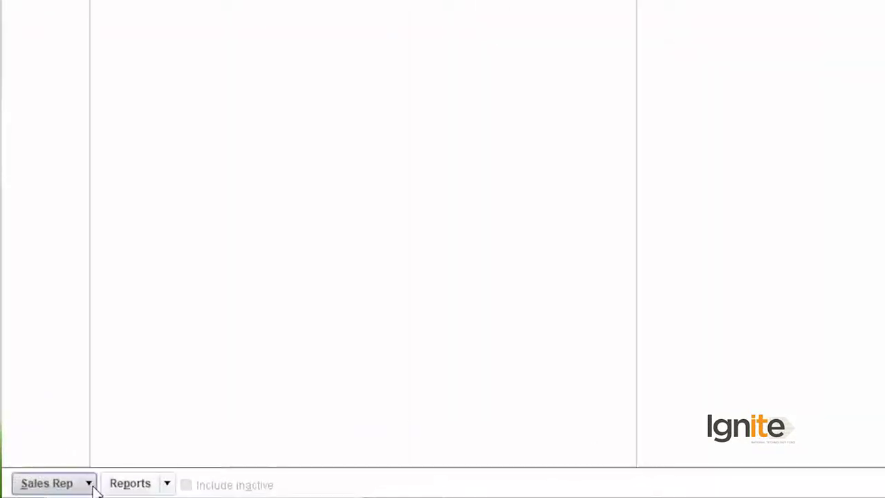
Step: Create sales rep JH by quick-adding the rep's name as an Employee and accepting initials JH
left_click(46, 491)
left_click(71, 286)
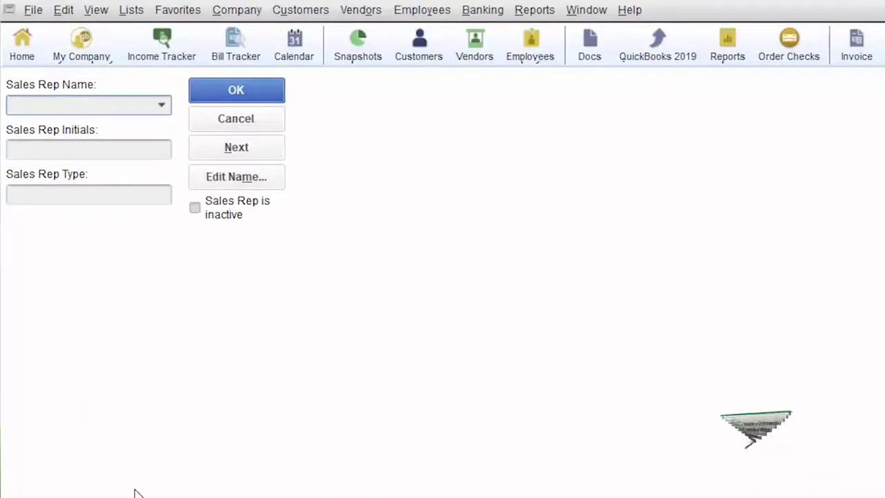
type("Javed Hassan")
key("Tab")
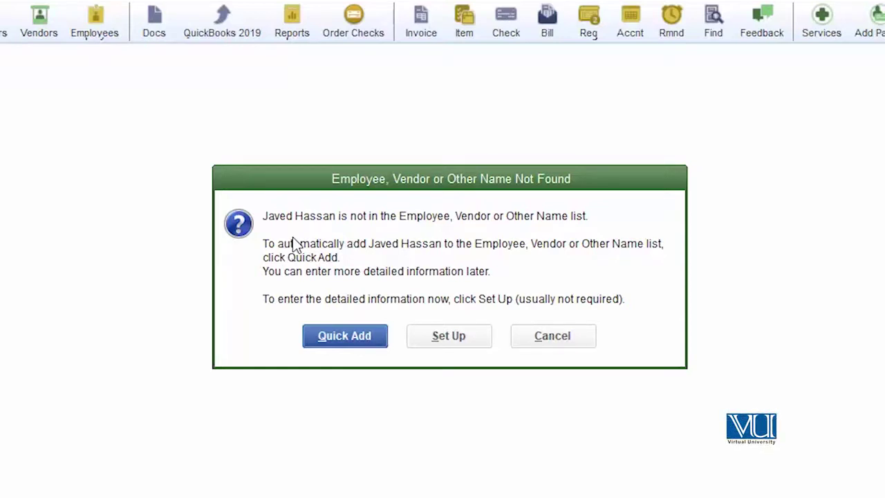
left_click(366, 346)
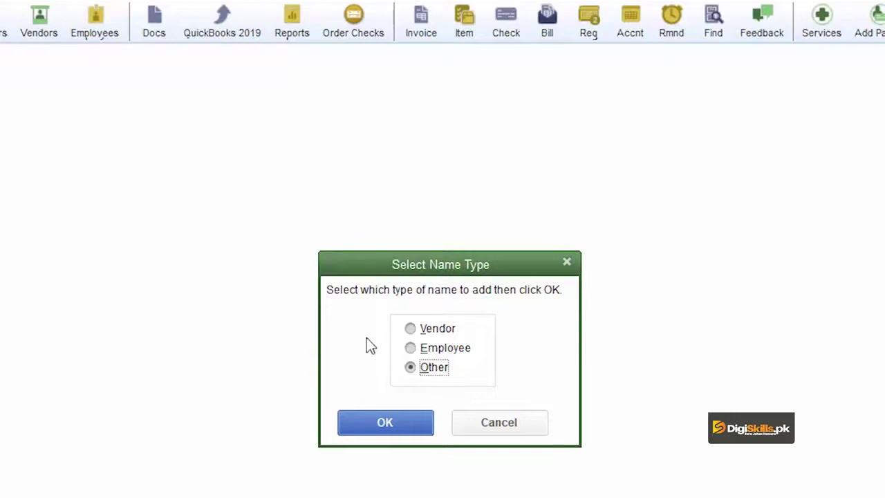
left_click(414, 348)
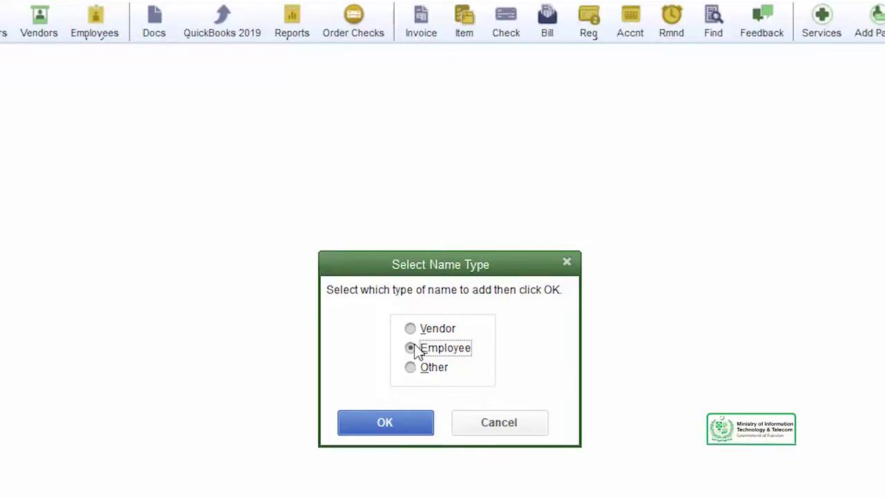
left_click(407, 429)
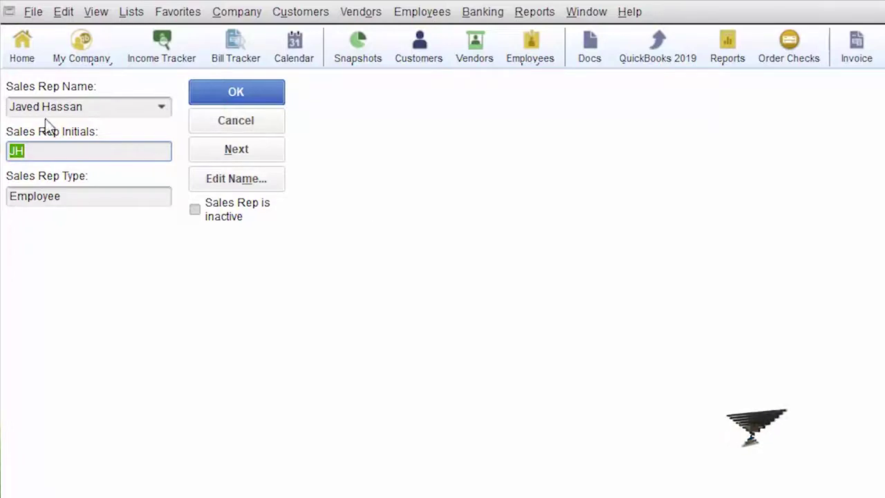
left_click(50, 149)
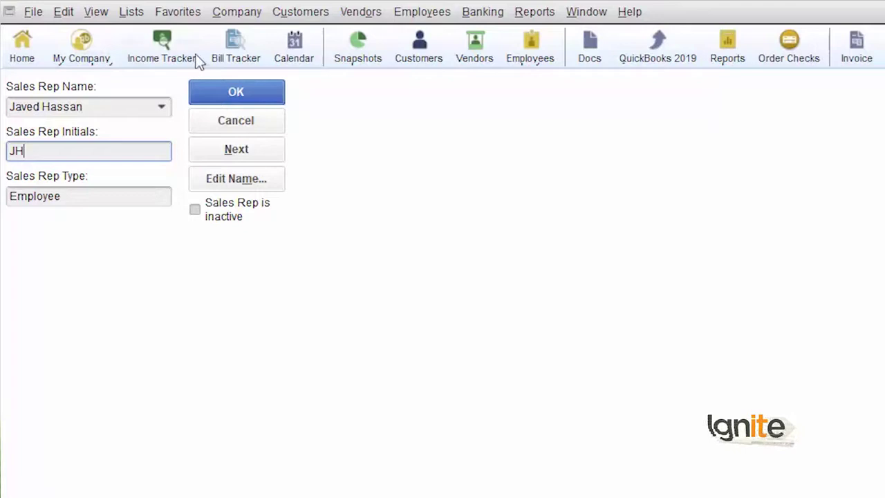
left_click(233, 94)
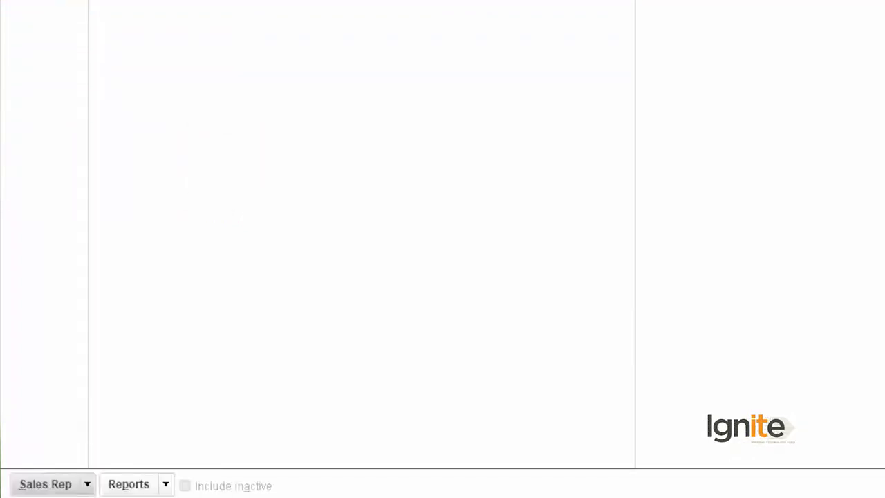
Step: Create the second sales rep AH by quick-adding the rep's name as an Employee with initials AH
left_click(88, 485)
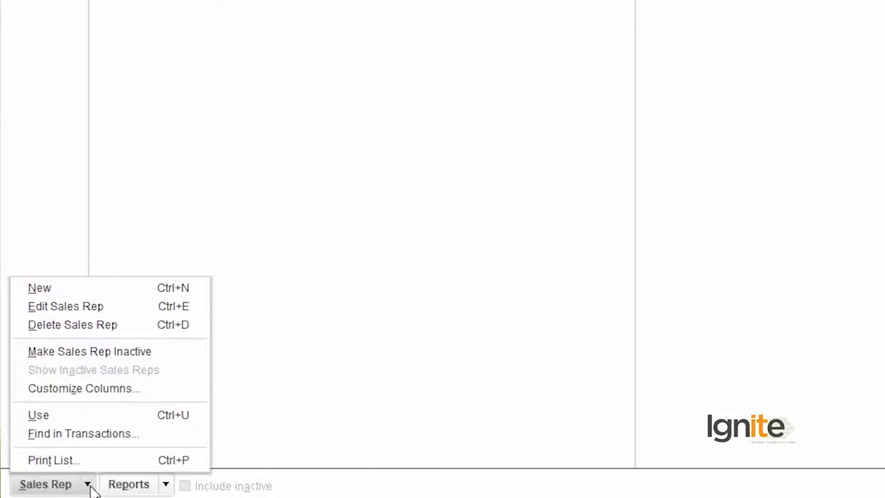
left_click(104, 287)
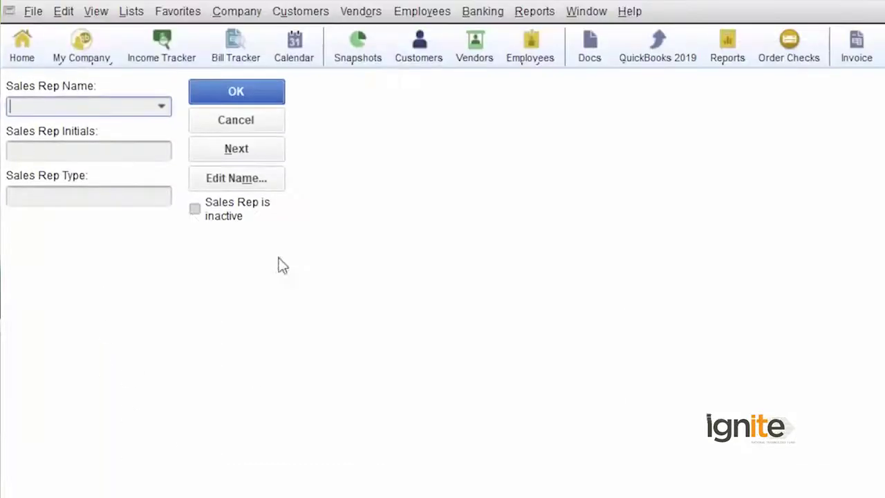
type("Ashraf Hussain")
left_click(252, 93)
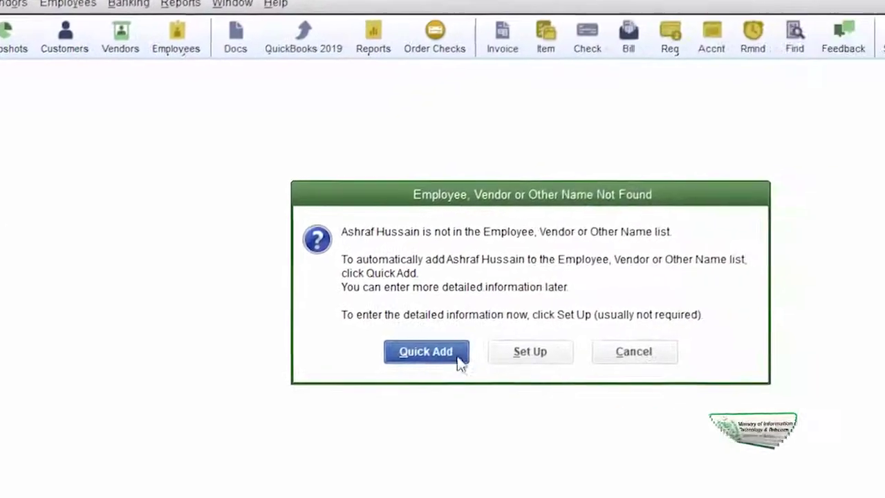
left_click(461, 365)
left_click(439, 363)
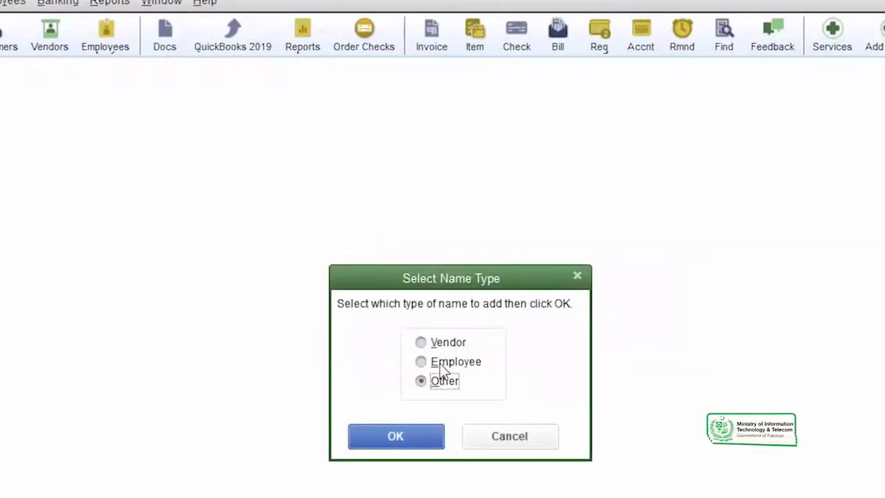
left_click(418, 434)
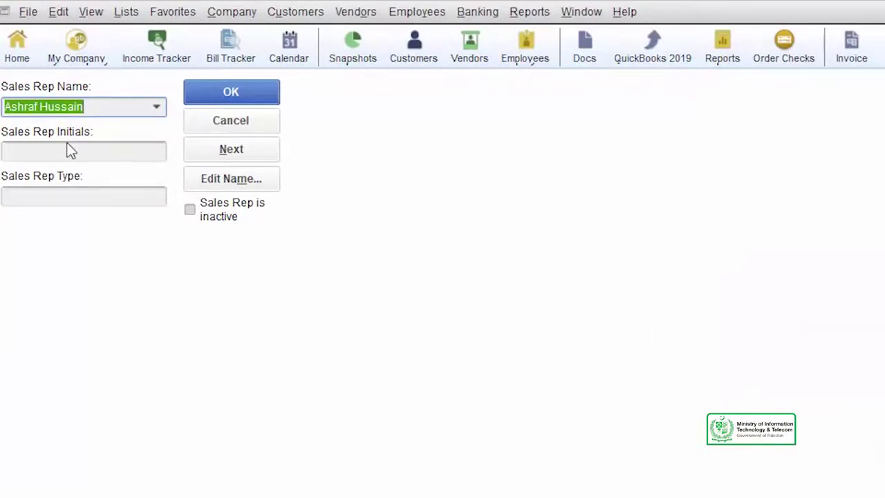
left_click(69, 150)
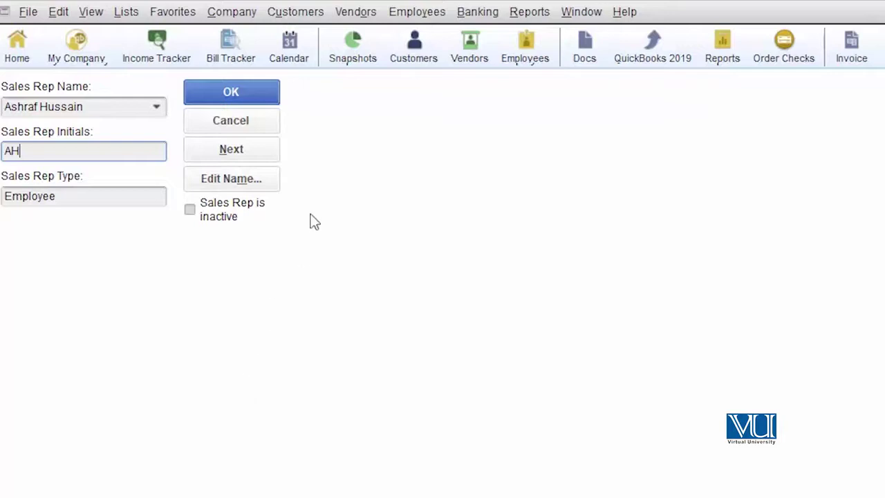
left_click(253, 100)
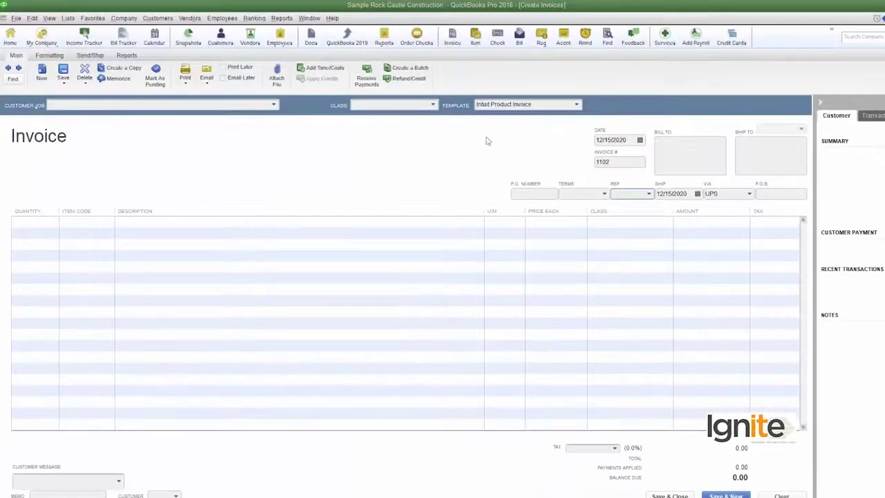
Step: Fill invoice 1102 with the customer and a Bricks line item
left_click(109, 222)
scroll(207, 332, "down", 5)
left_click(67, 283)
type("1")
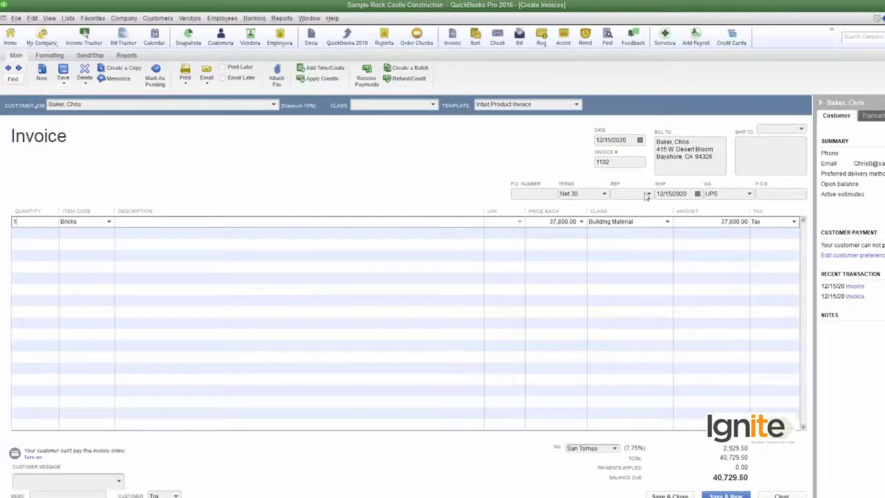
key("Tab")
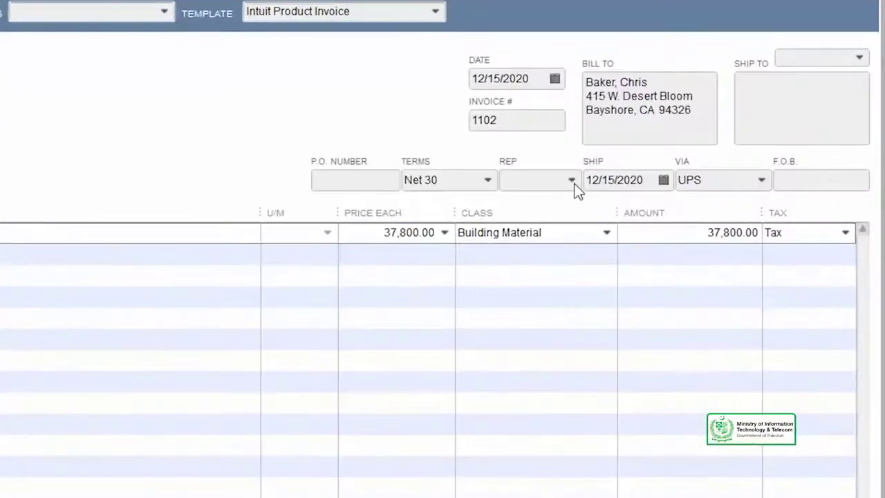
Step: Tag the invoice with rep AH, save it, and keep AH as the customer's default rep
left_click(649, 194)
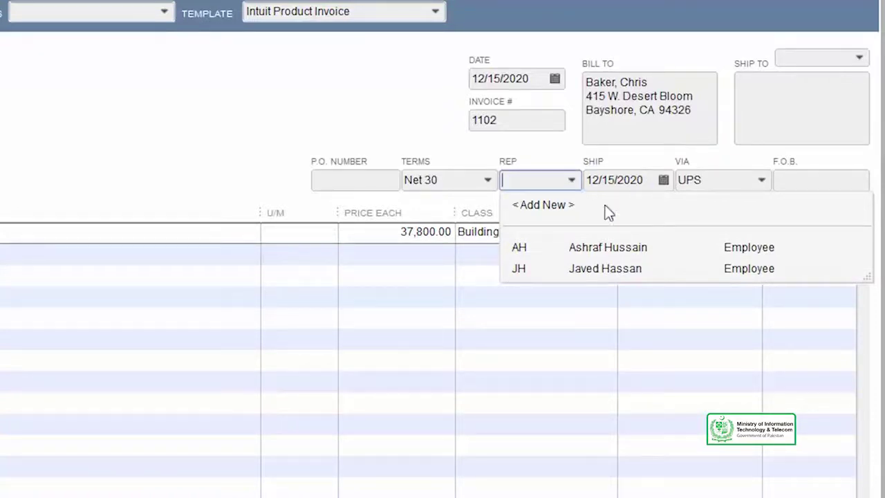
left_click(624, 253)
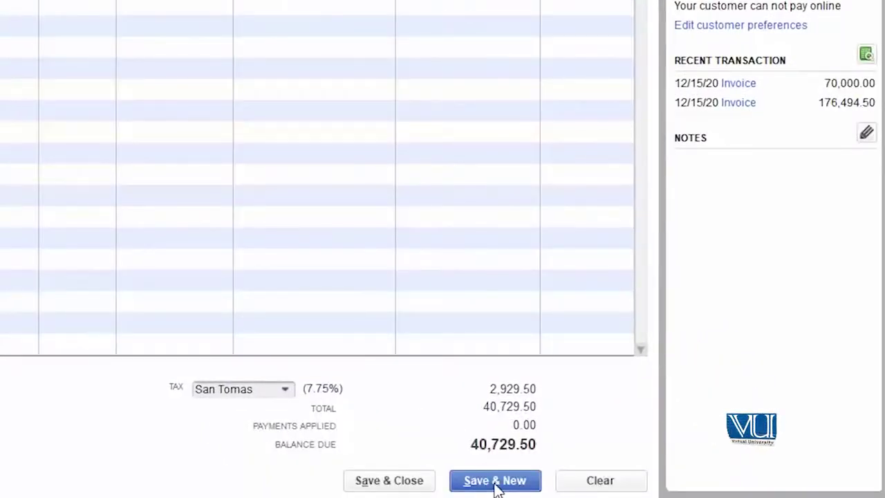
left_click(495, 484)
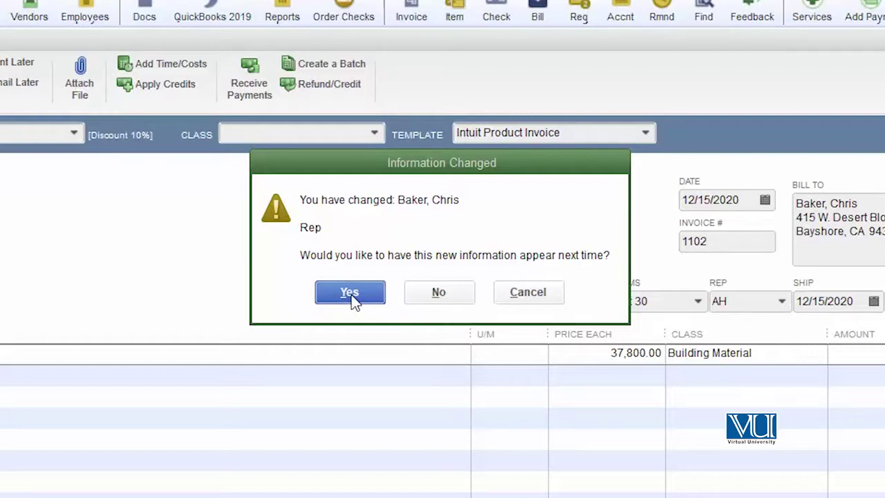
left_click(351, 293)
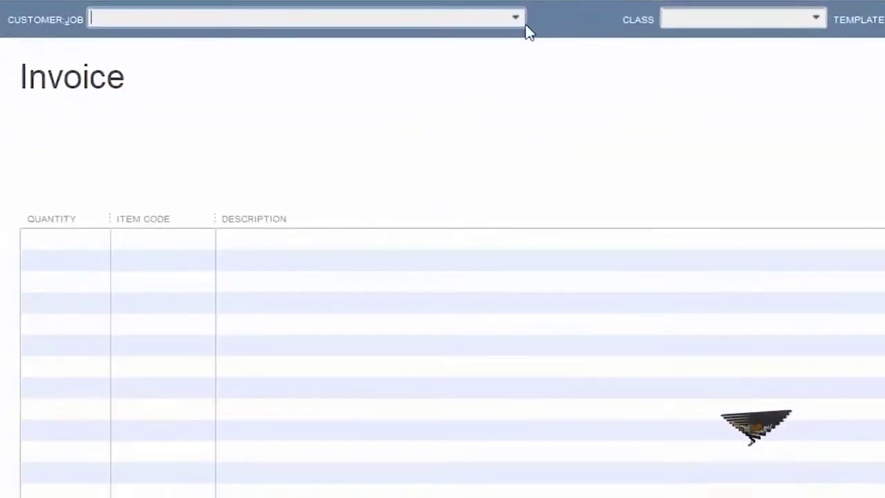
Step: Bill invoice 1103 to the same customer with an Installation line of quantity 20000
left_click(520, 16)
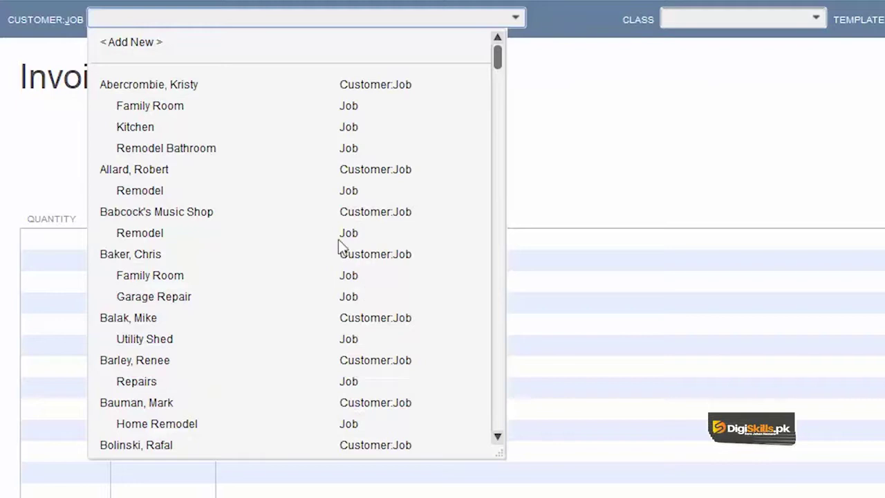
left_click(255, 254)
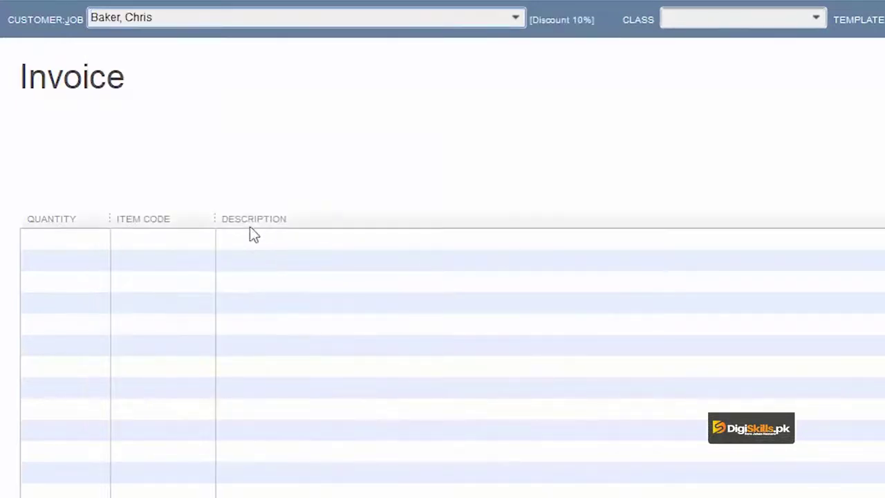
left_click(94, 239)
type("20000")
key("Tab")
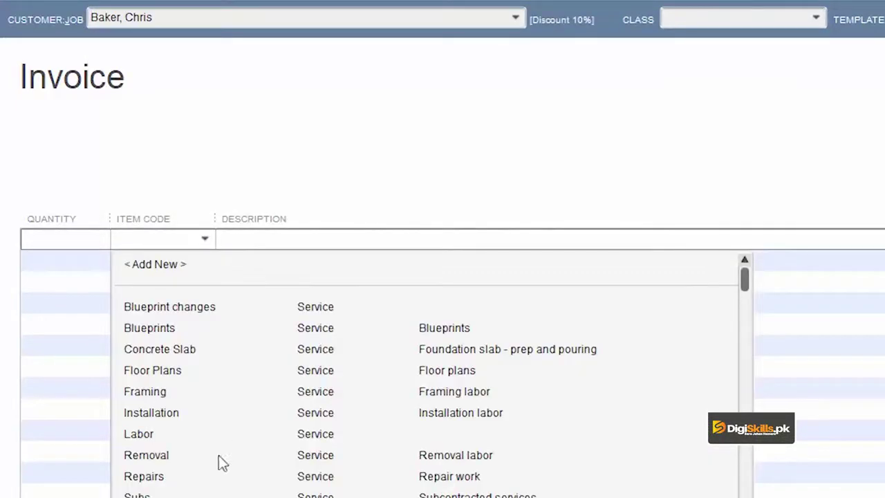
left_click(172, 415)
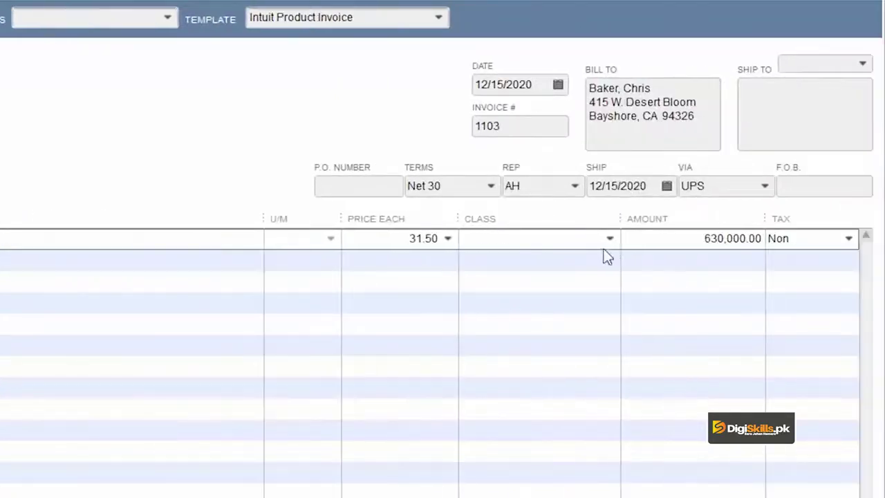
Step: Set the line's class to Construction Services, assign rep JH, and save keeping JH as default
left_click(612, 238)
left_click(528, 307)
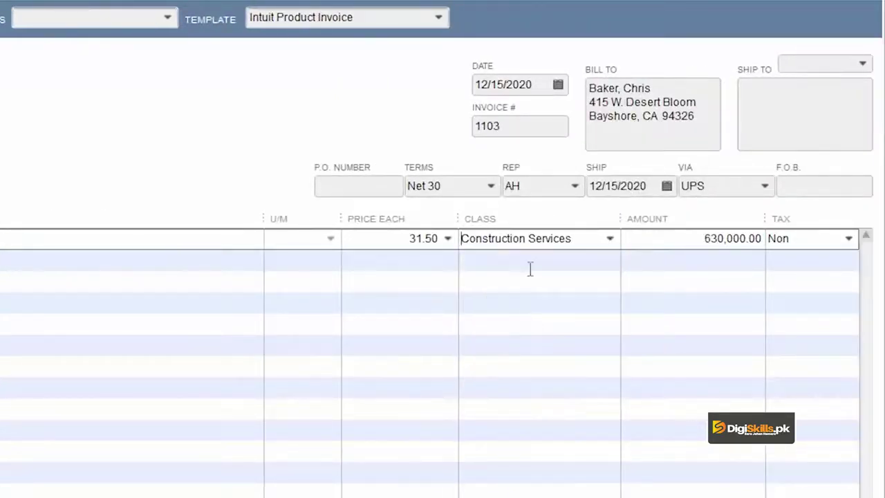
left_click(575, 188)
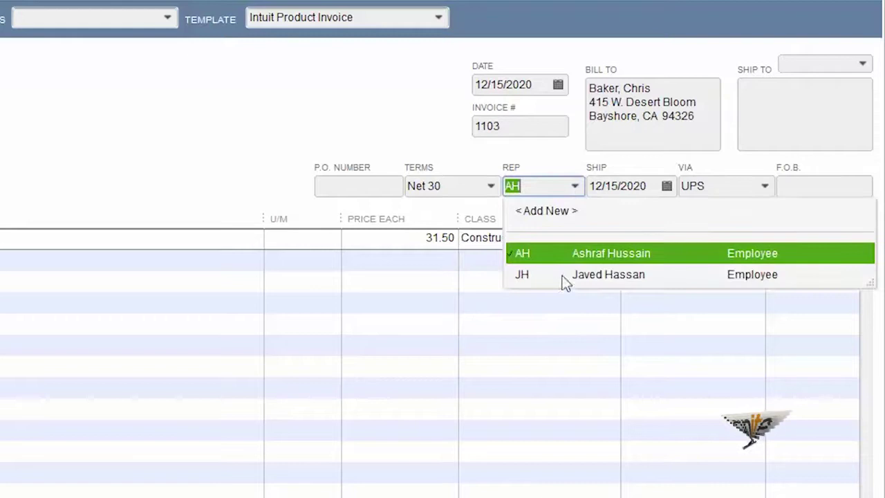
left_click(563, 280)
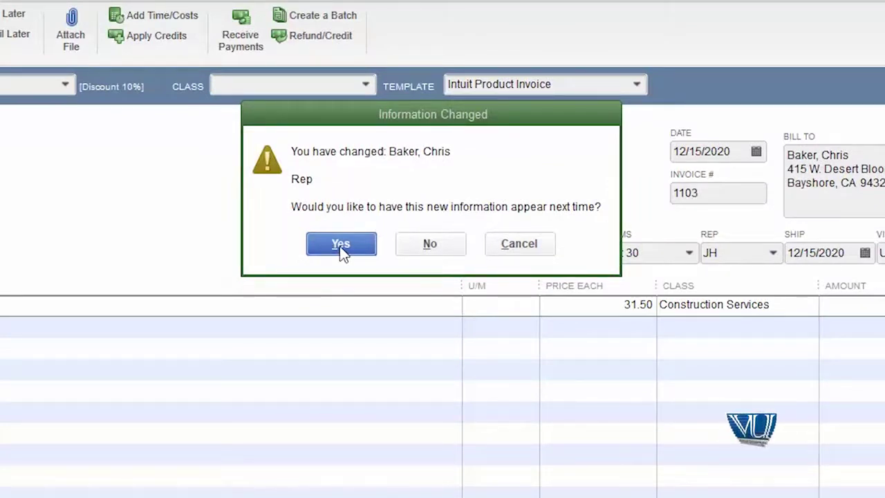
left_click(341, 245)
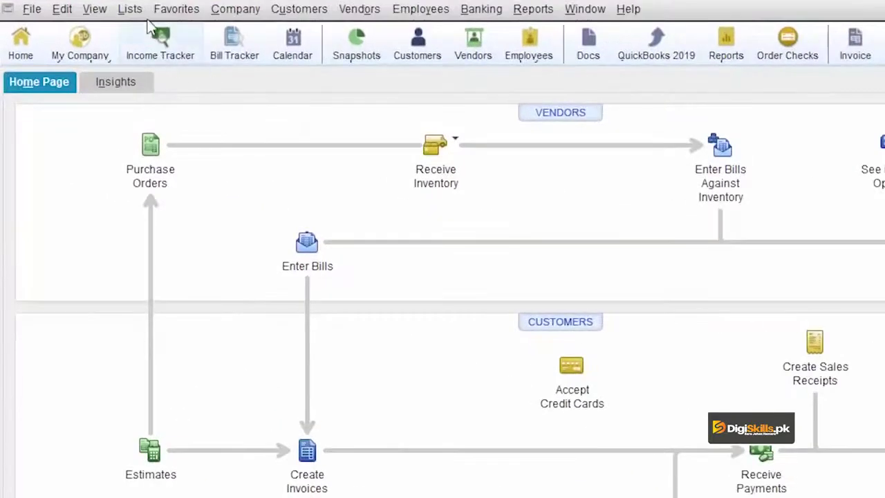
Step: Run the QuickReport for rep AH from the Sales Rep List, showing invoice 1102 for 40,729.50
left_click(132, 15)
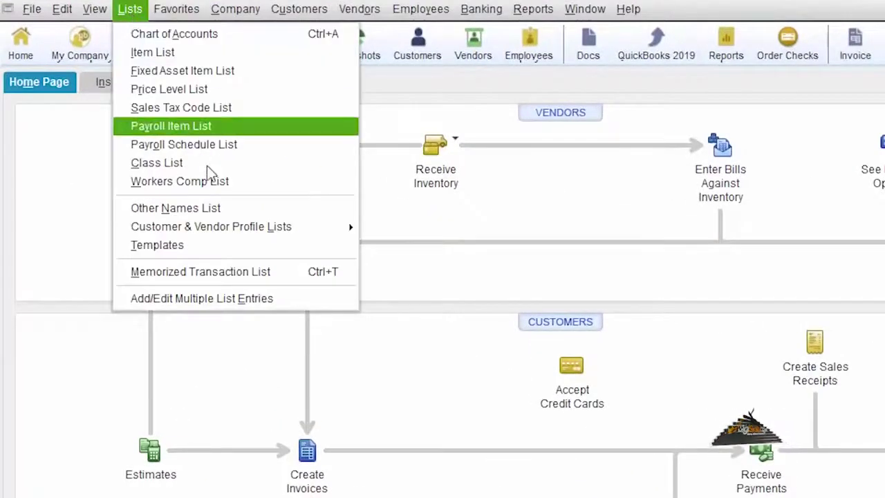
mouse_move(235, 227)
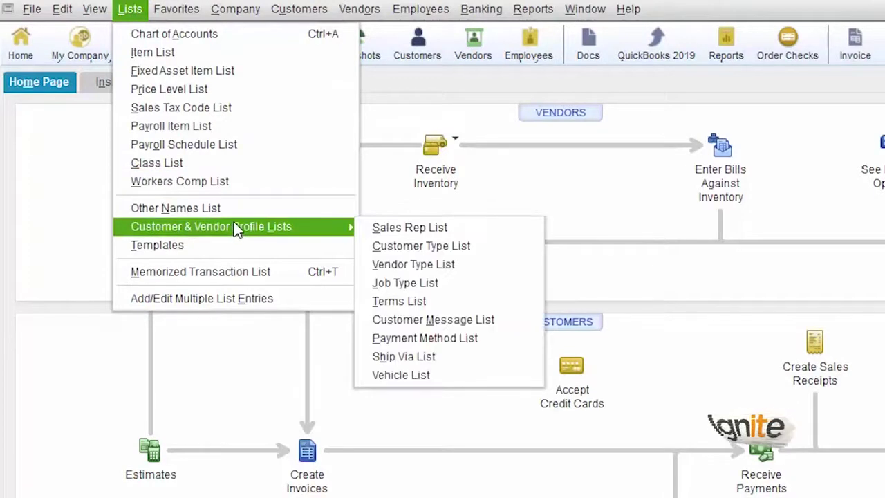
left_click(460, 230)
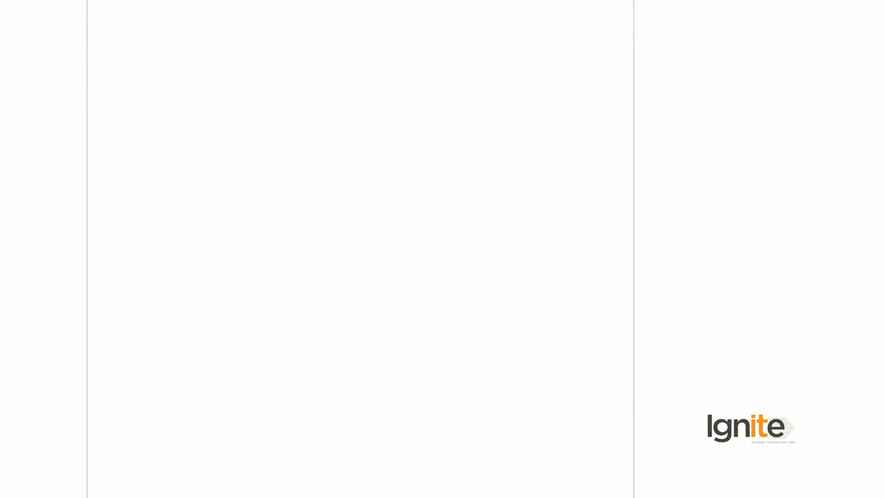
left_click(88, 484)
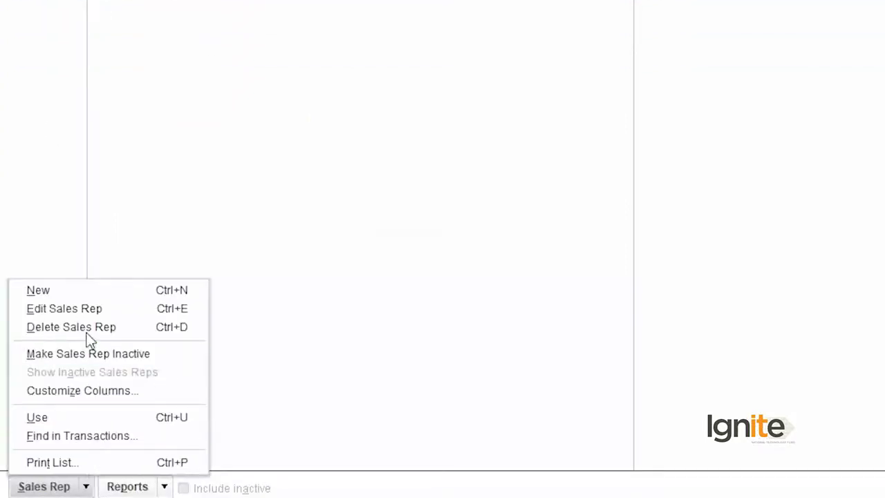
left_click(679, 303)
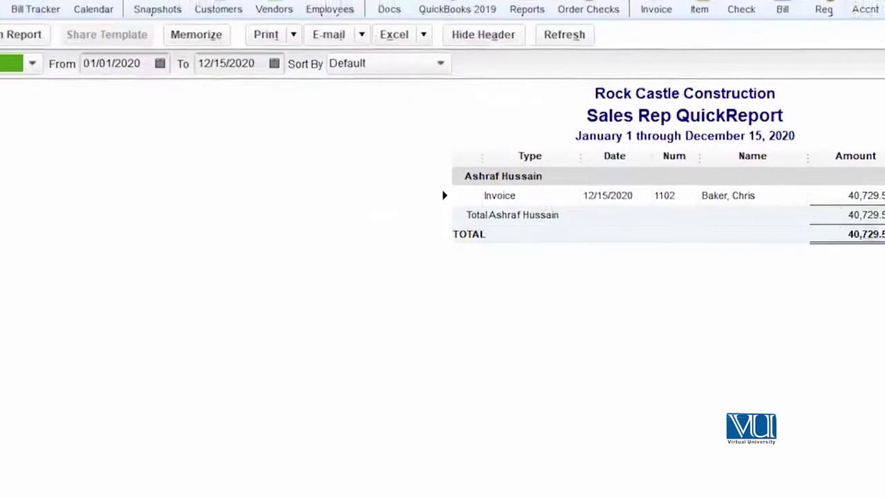
Step: Under Customize Report > Filters, choose Rep > Multiple sales reps and tick AH and JH
left_click(69, 81)
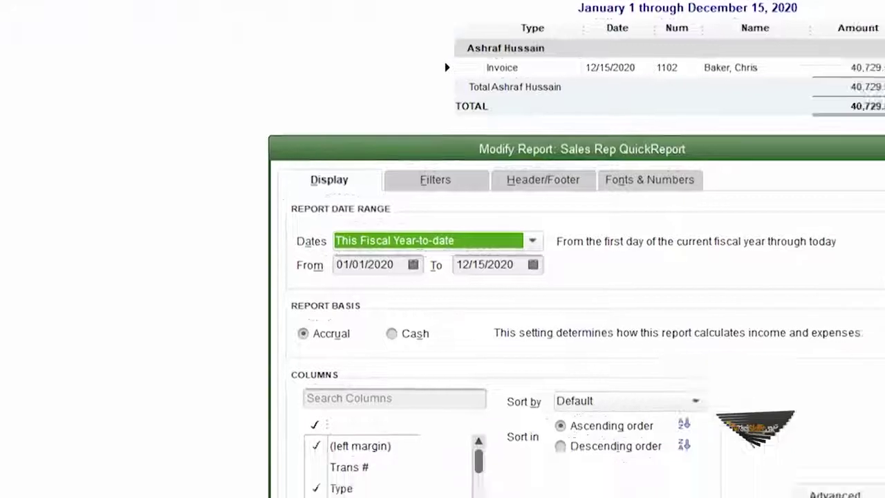
left_click(327, 64)
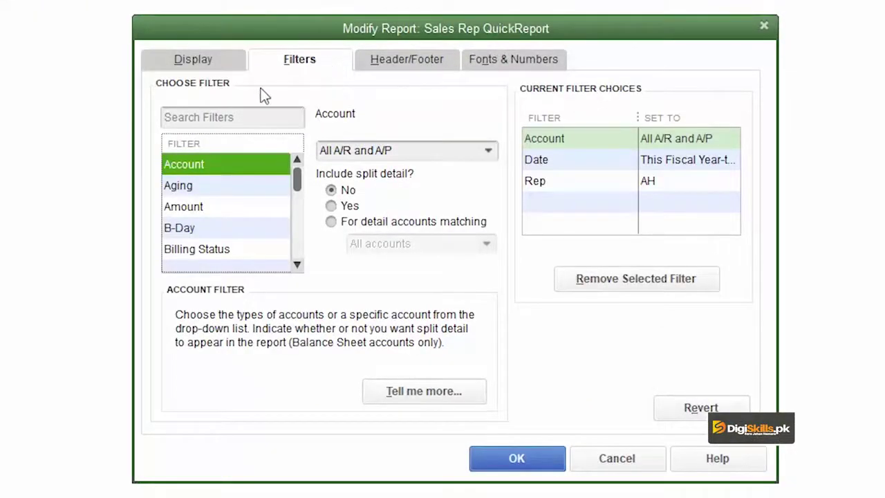
left_click(657, 181)
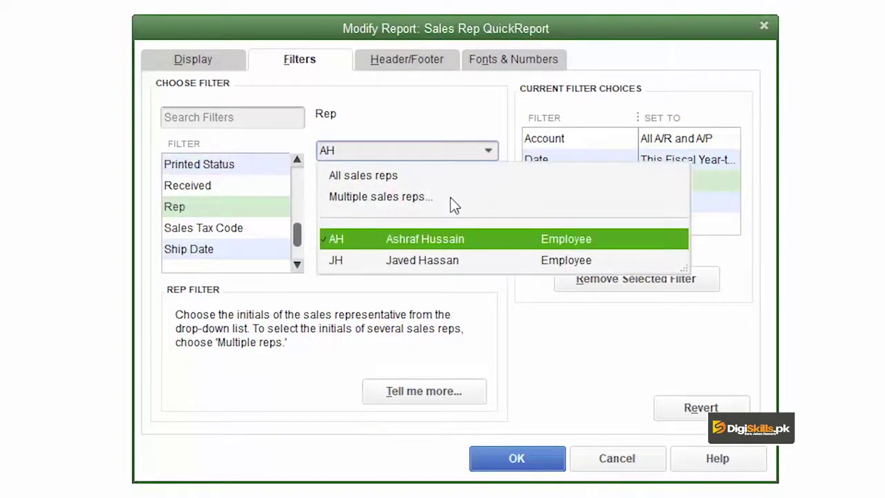
left_click(453, 202)
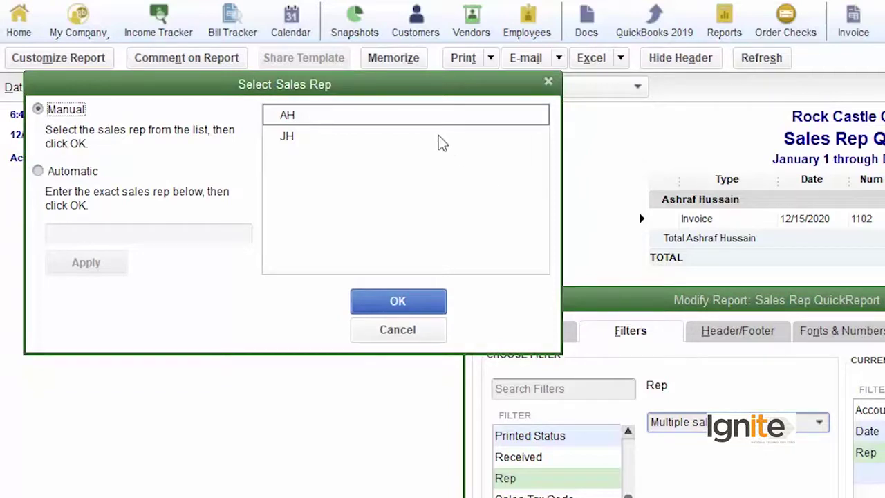
left_click(275, 121)
left_click(271, 138)
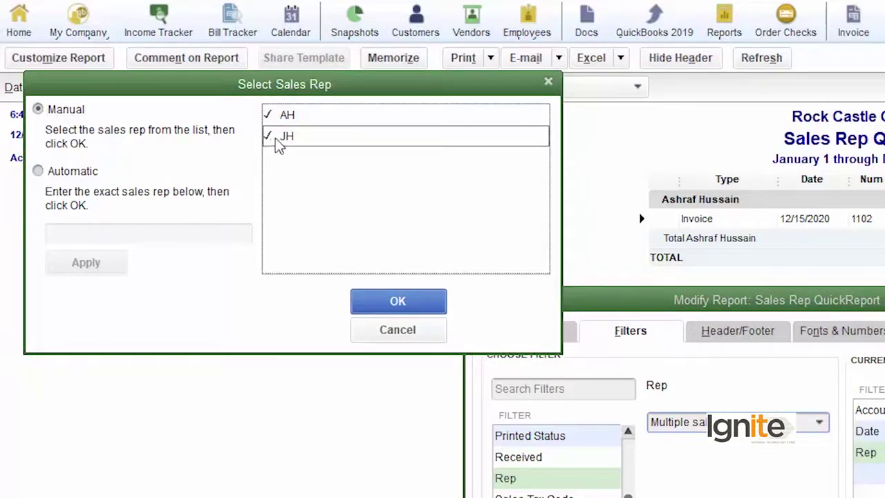
left_click(401, 302)
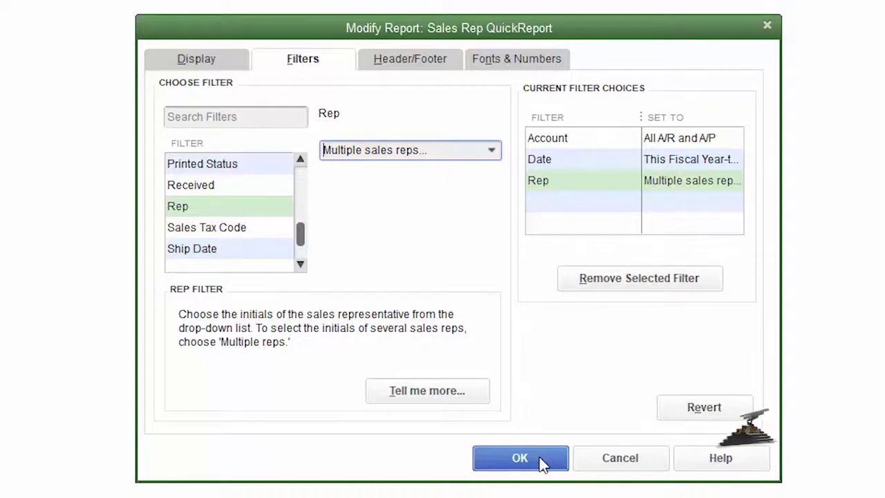
Step: Apply the rep filter so the report shows invoices 1101, 1102 and 1103 totalling 740,729.50
left_click(543, 462)
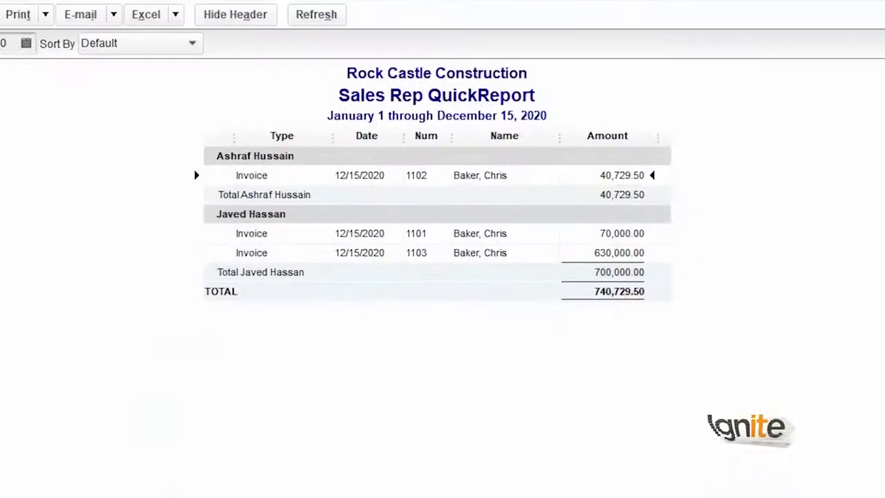